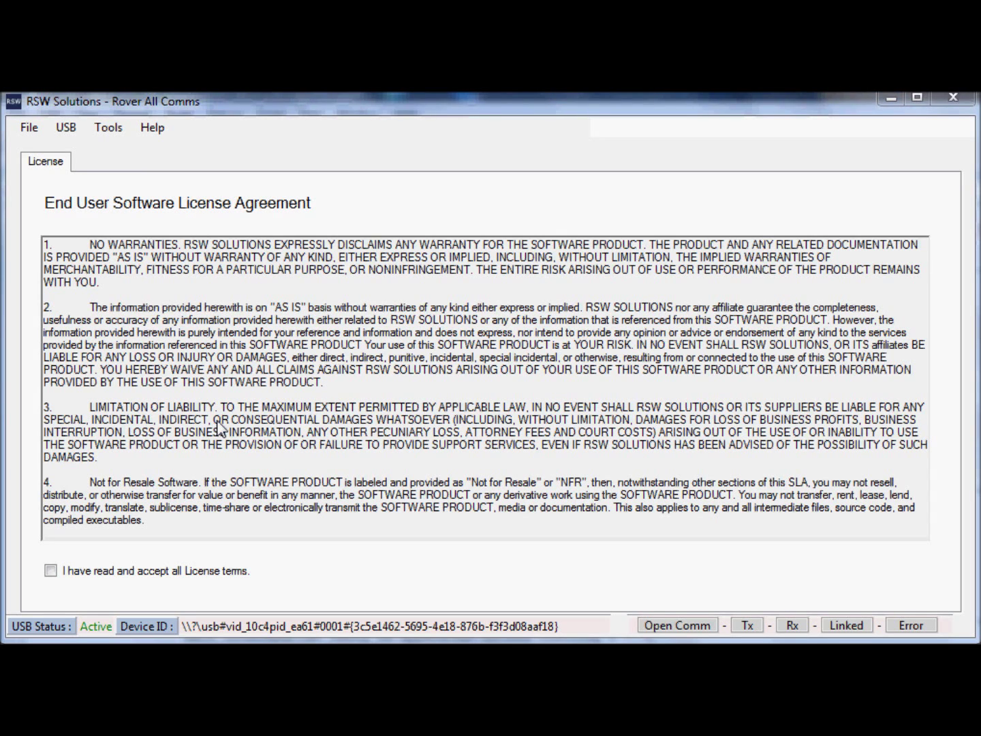
Accept the license terms and look through the MKIII, P38a and Disco2 vehicle pages
click(52, 573)
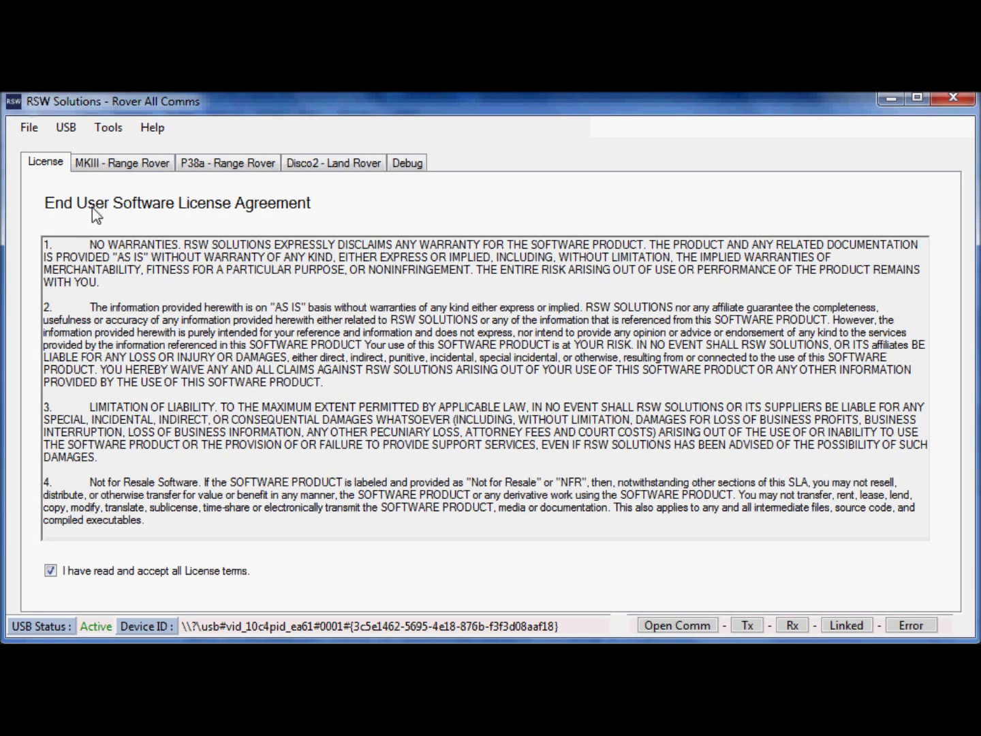
click(105, 170)
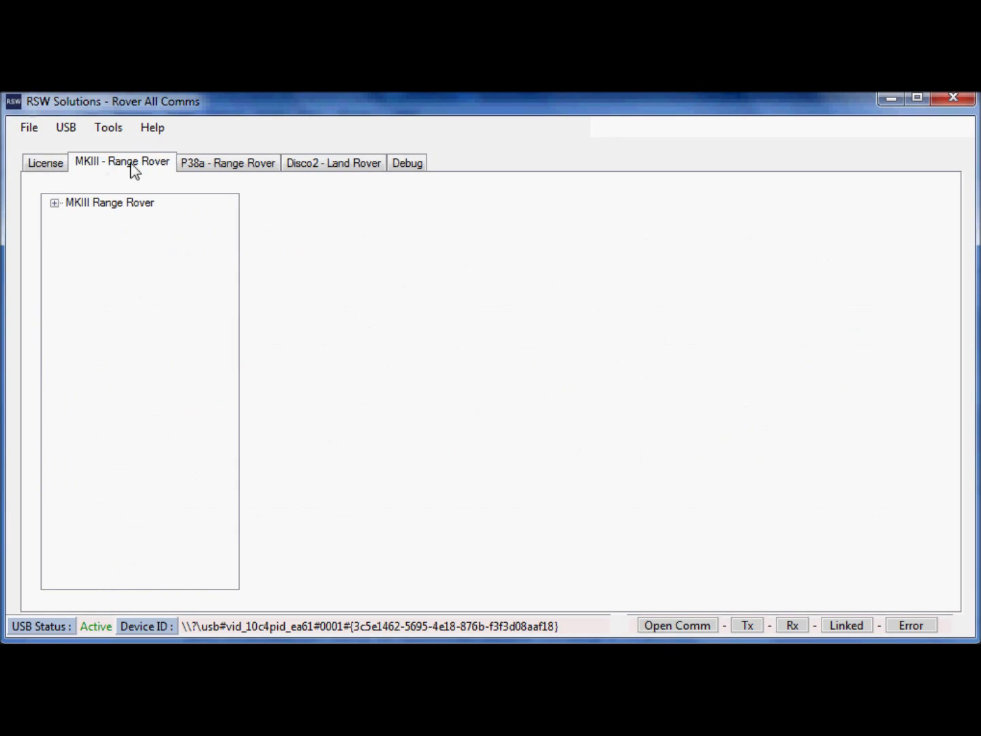
click(202, 168)
click(301, 167)
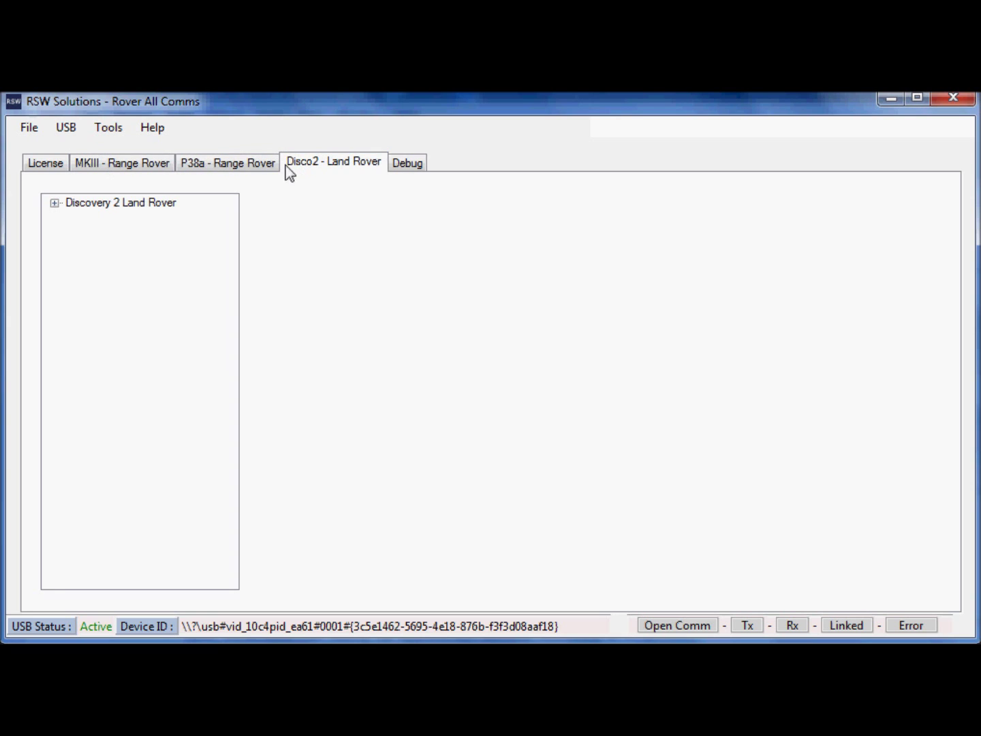
click(144, 166)
click(195, 168)
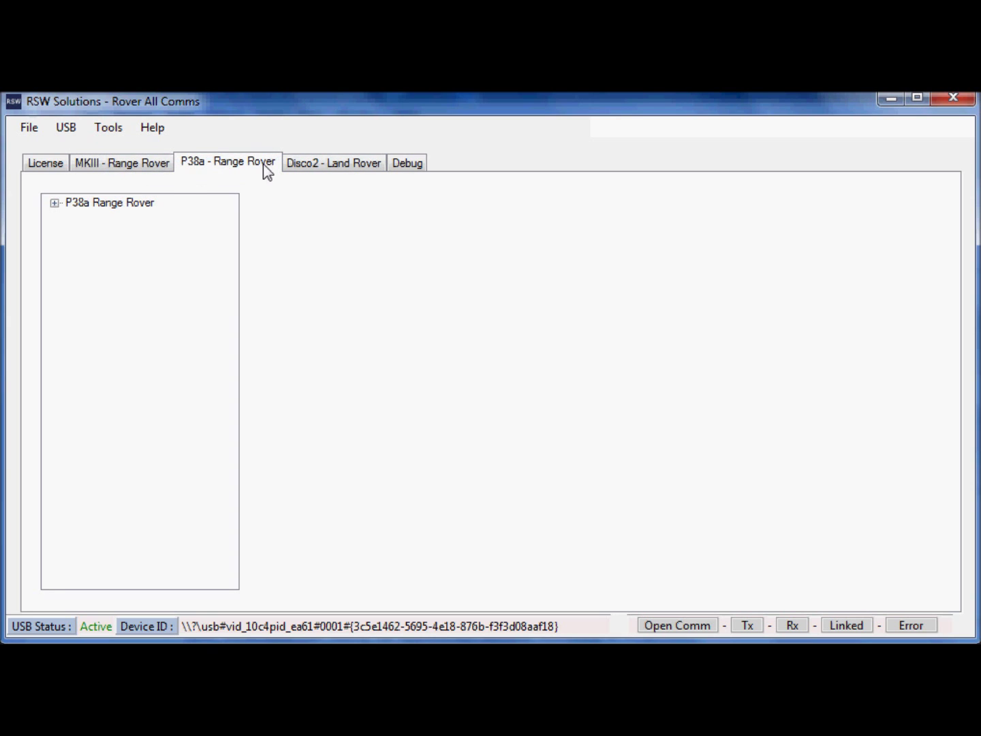
click(297, 172)
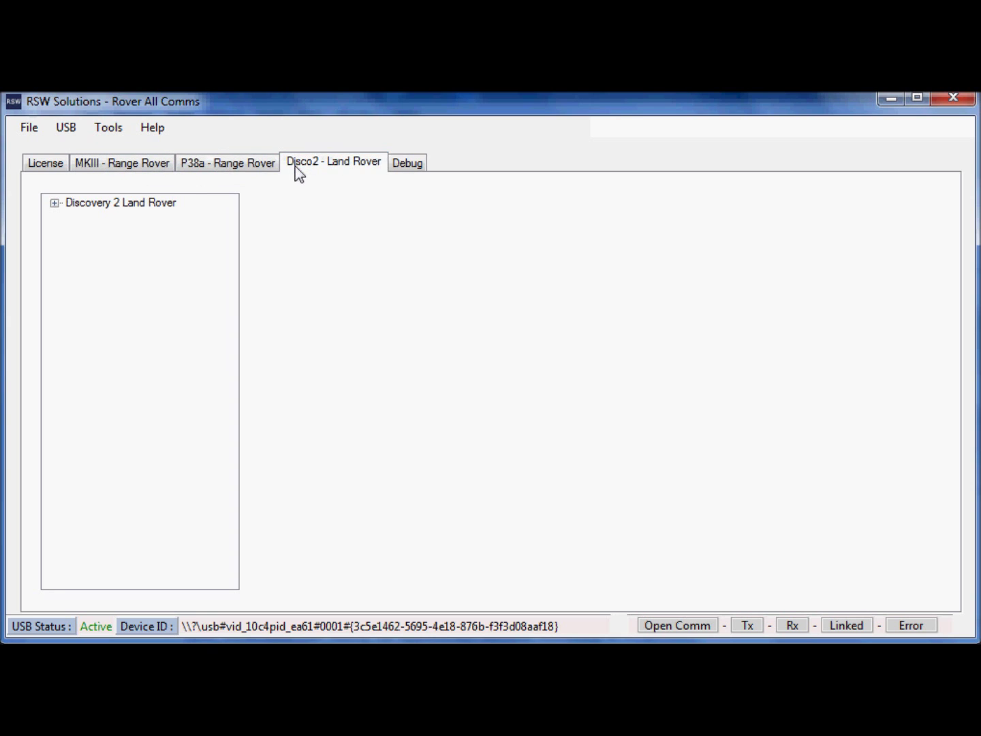
Open USB device 0 and set up the DS2 channel in the debug section
click(408, 165)
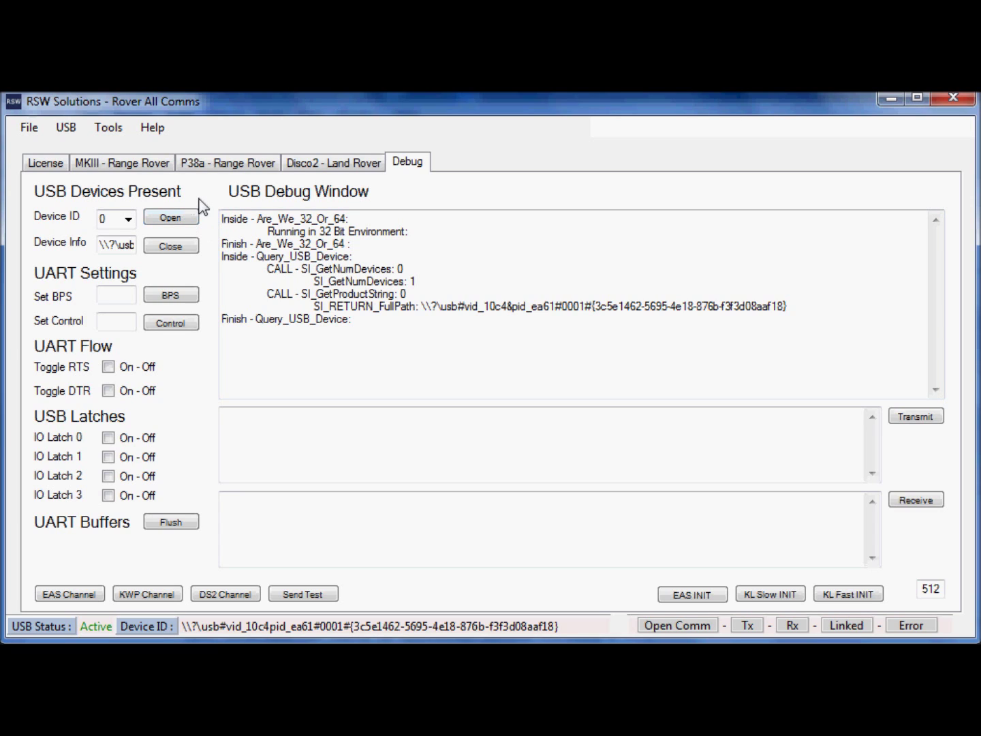
click(159, 217)
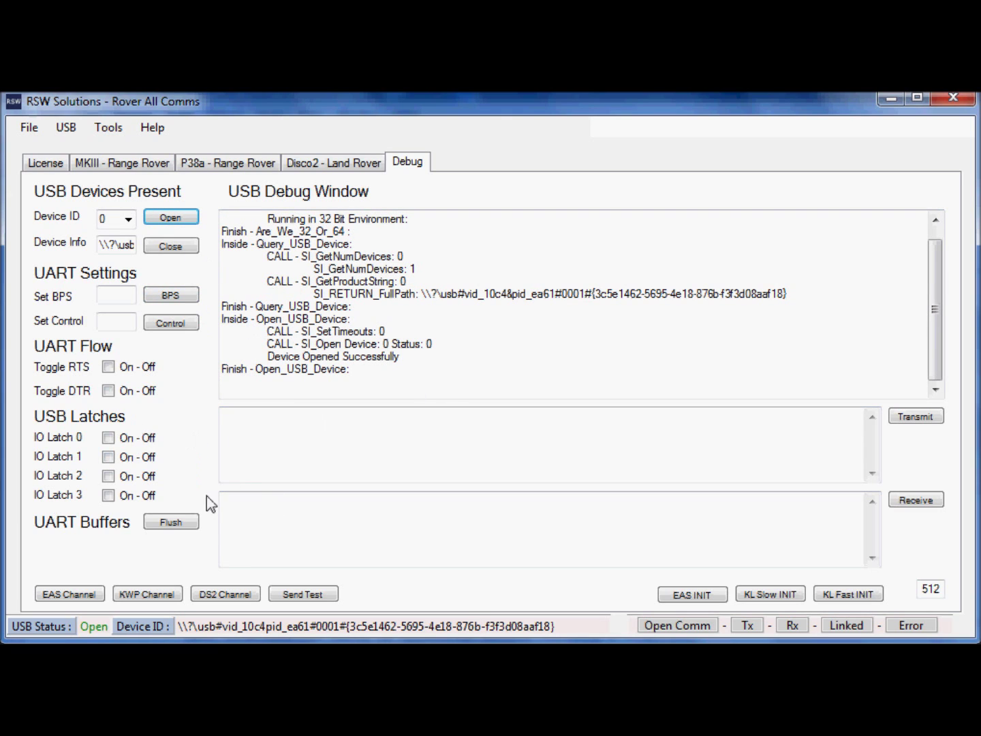
click(227, 595)
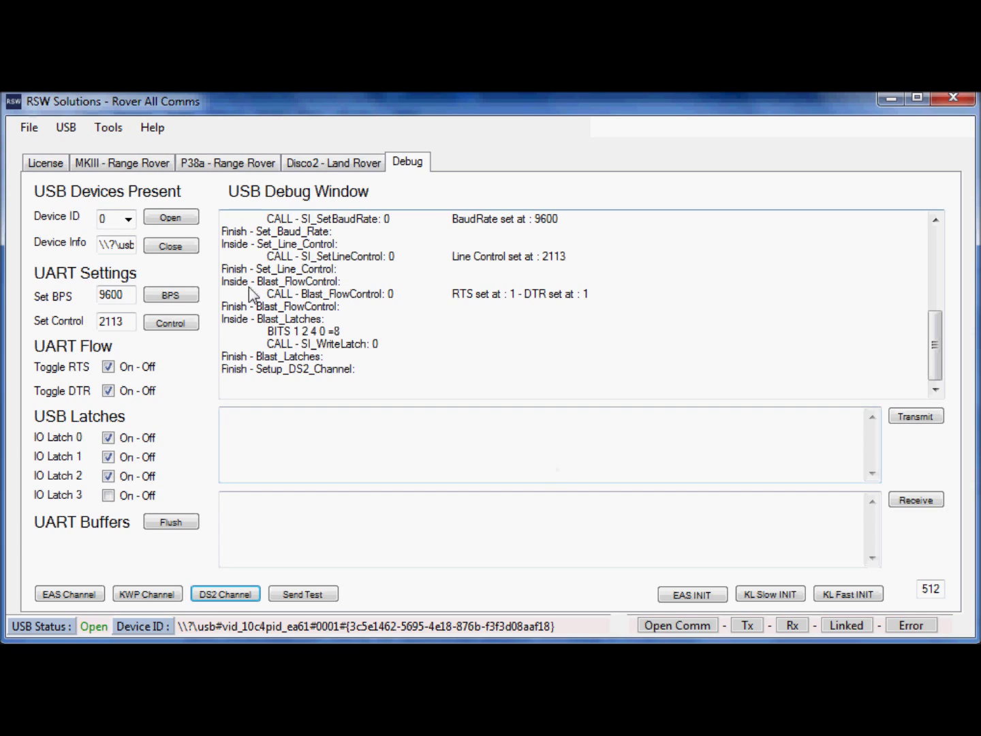
Look through the MKIII Range Rover fault query pages for anti-lock brakes, headlight leveling, air suspension and engine control
click(98, 167)
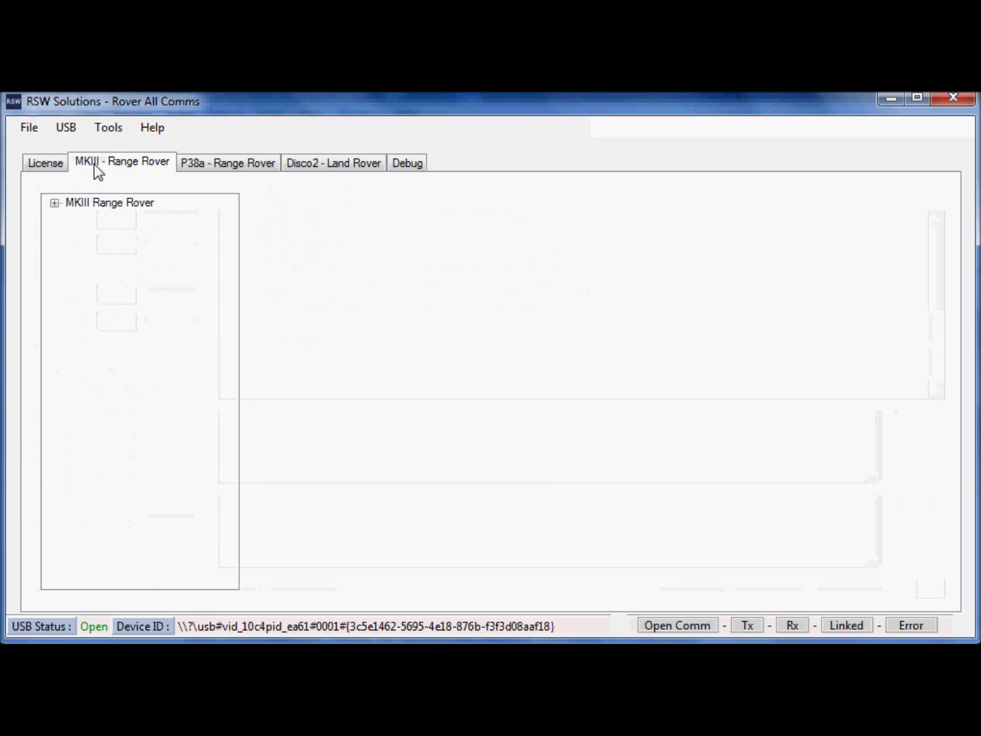
click(53, 203)
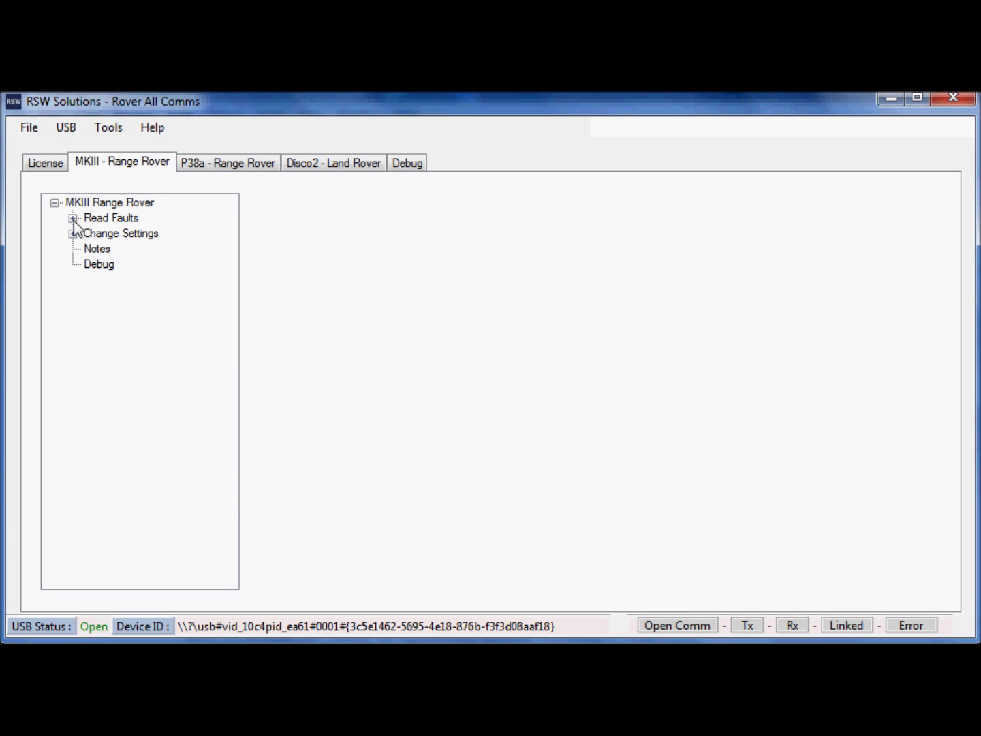
click(73, 219)
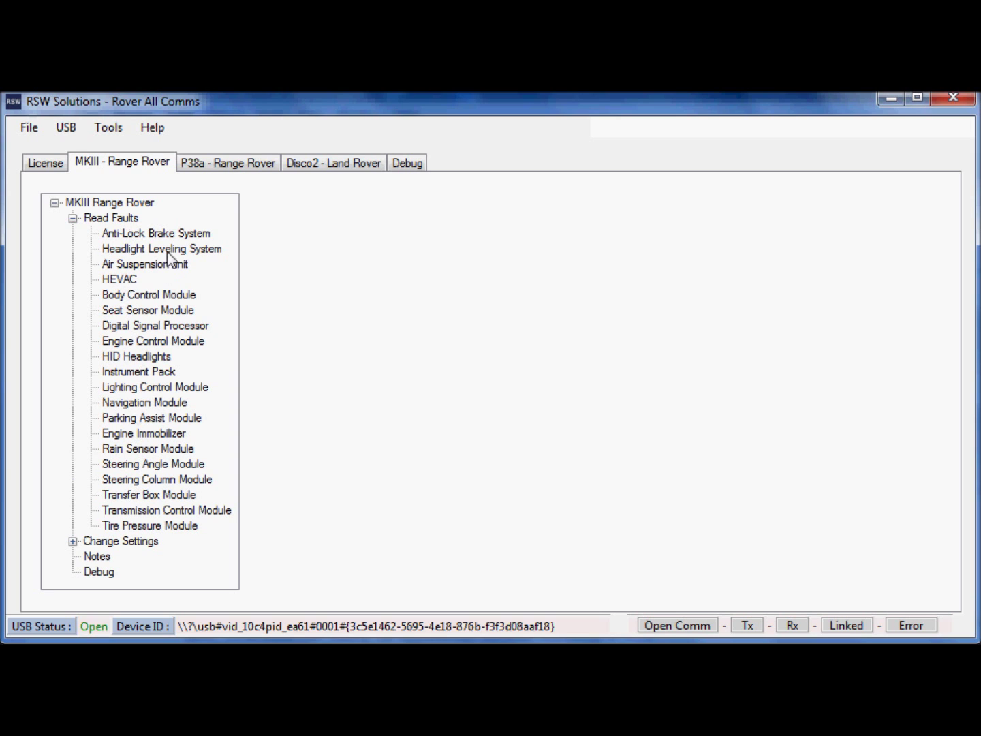
click(150, 235)
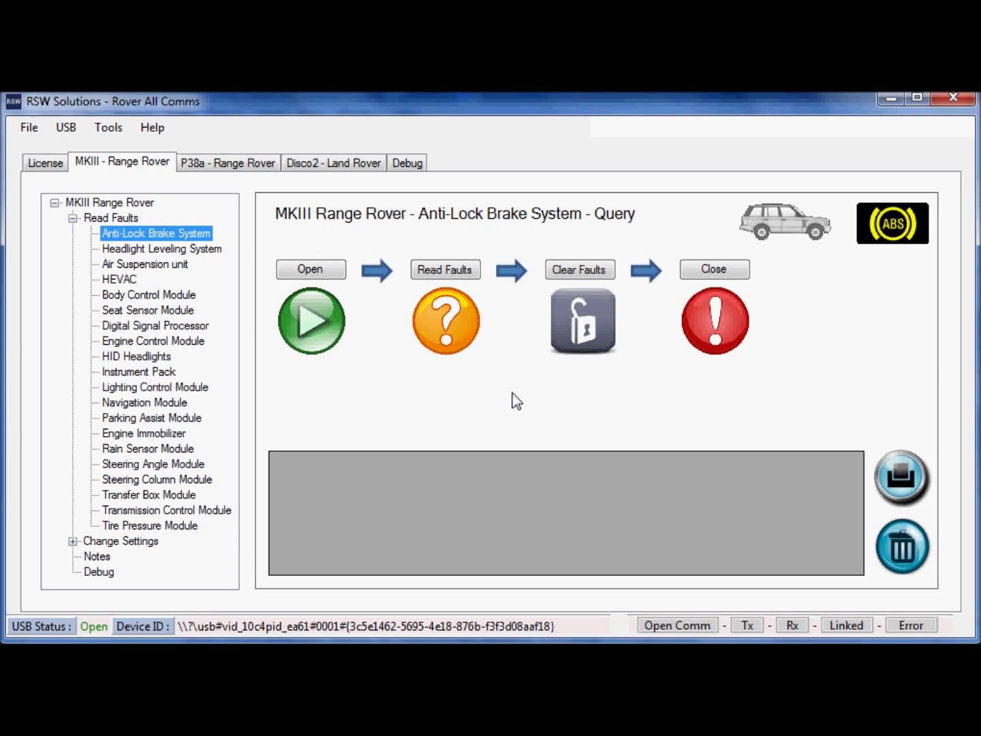
click(185, 251)
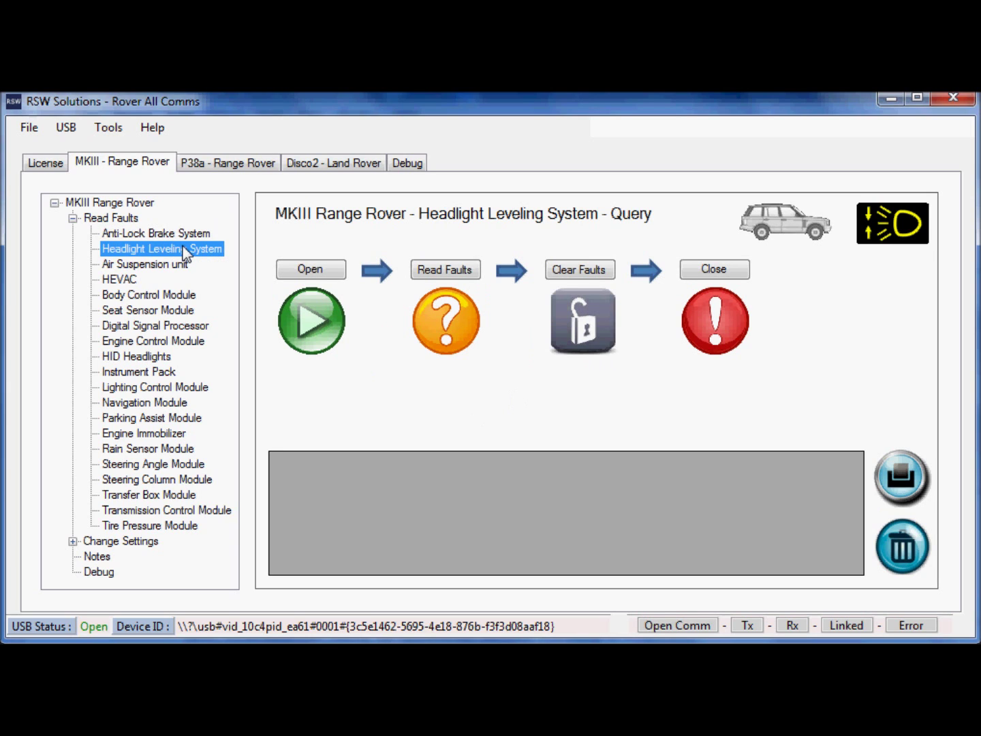
click(156, 268)
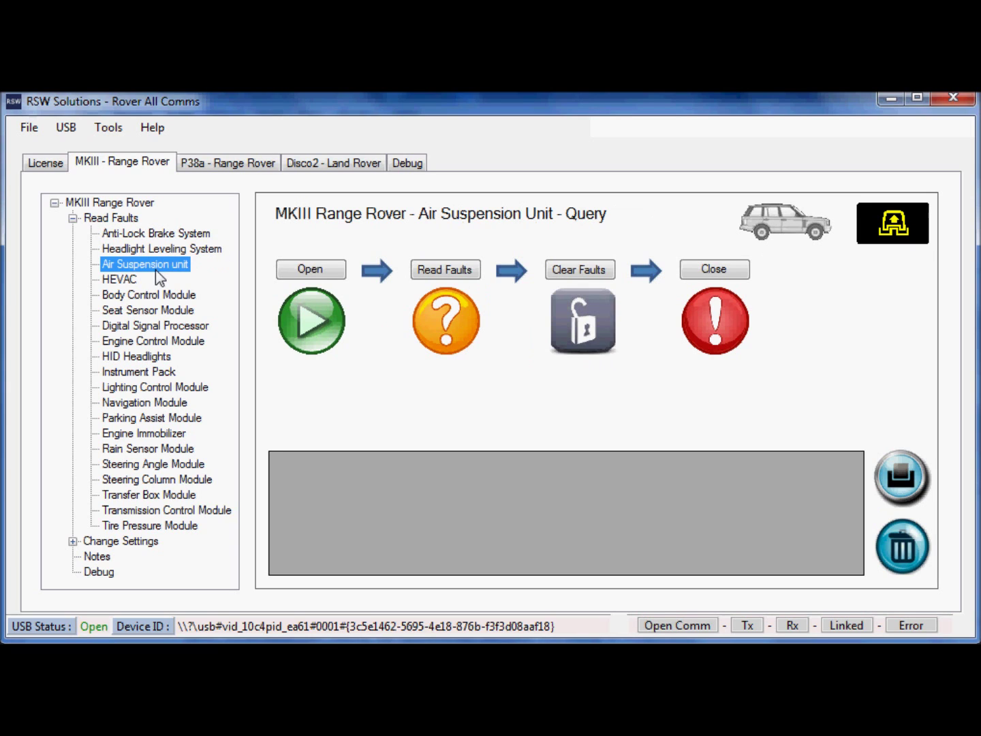
click(130, 343)
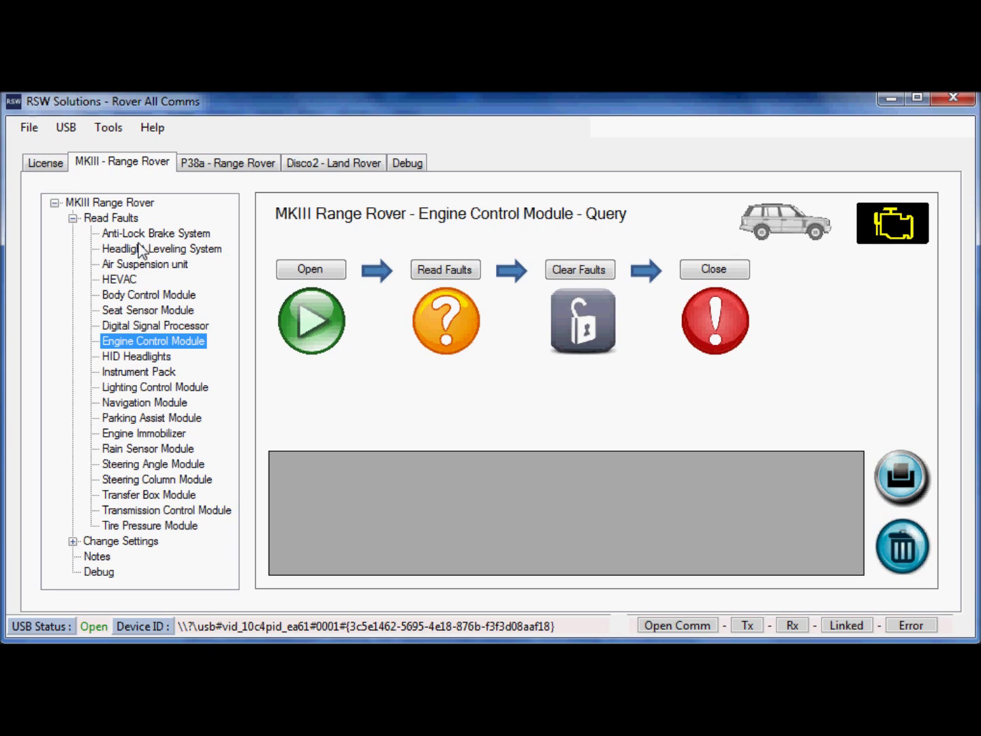
Open communication with the MKIII Anti-Lock Brake System and check the live traffic in the debug section
click(143, 237)
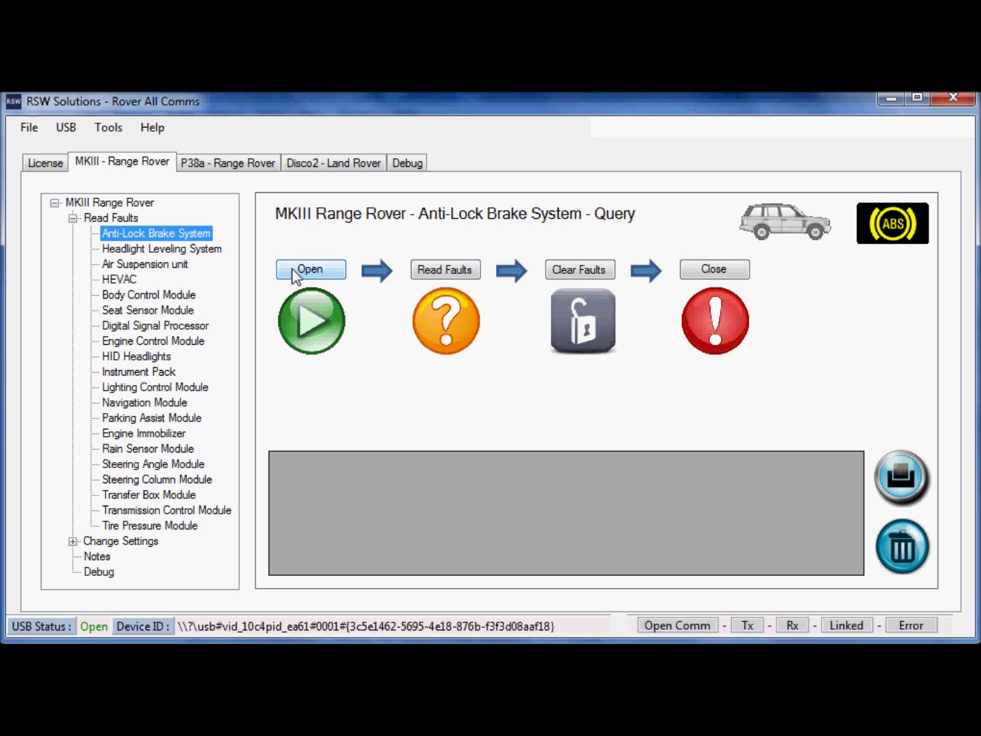
click(295, 273)
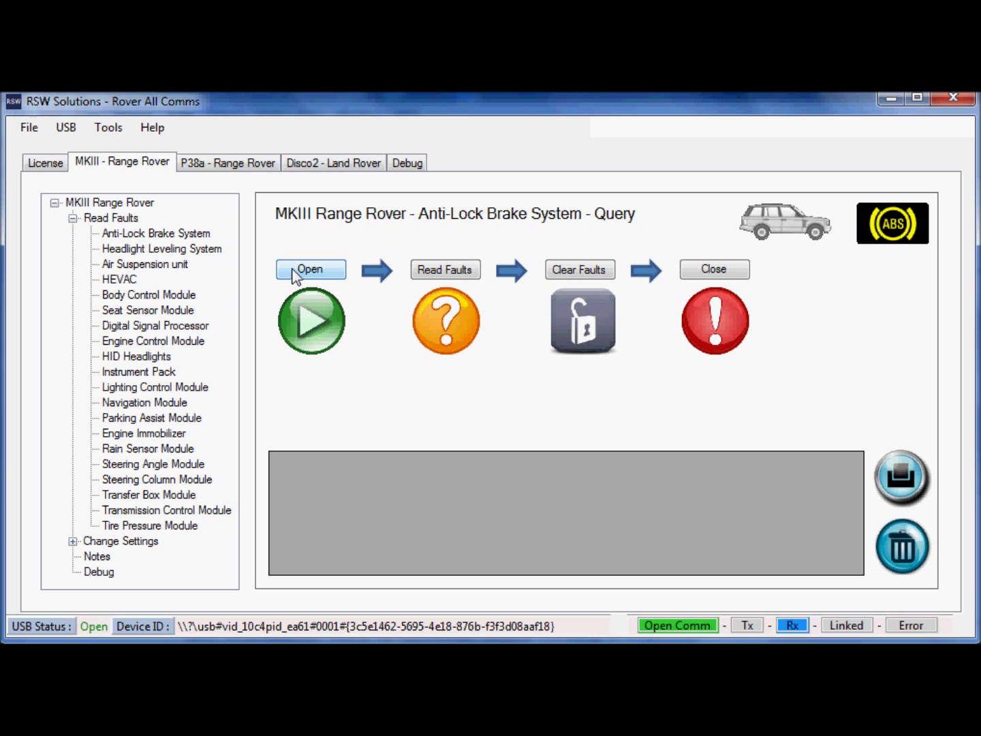
click(402, 168)
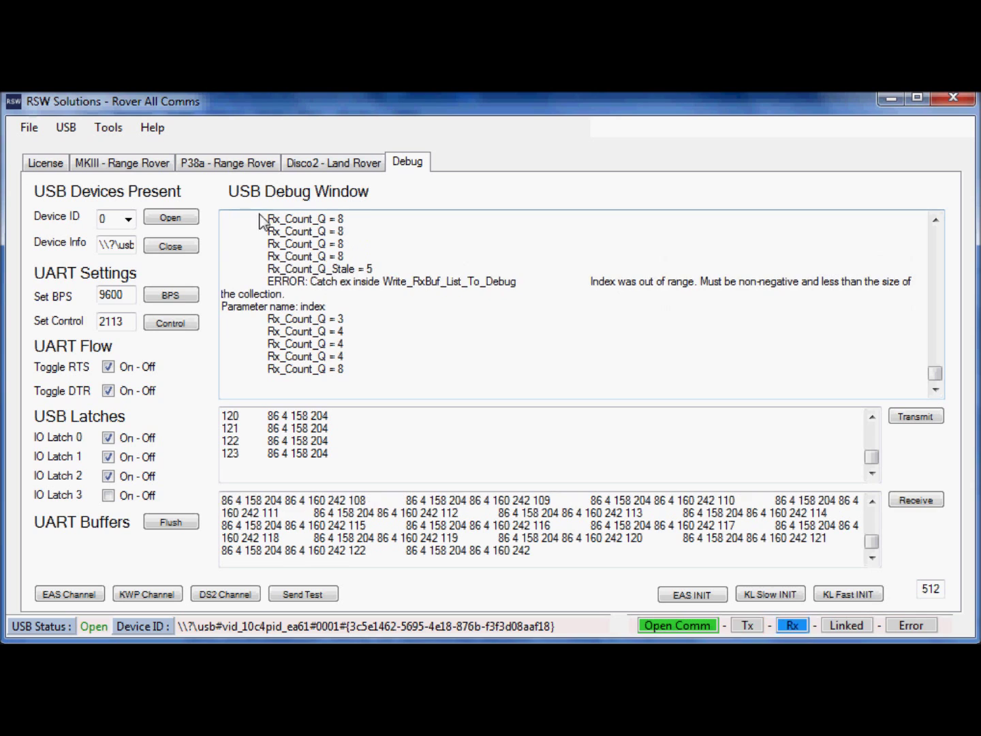
click(159, 168)
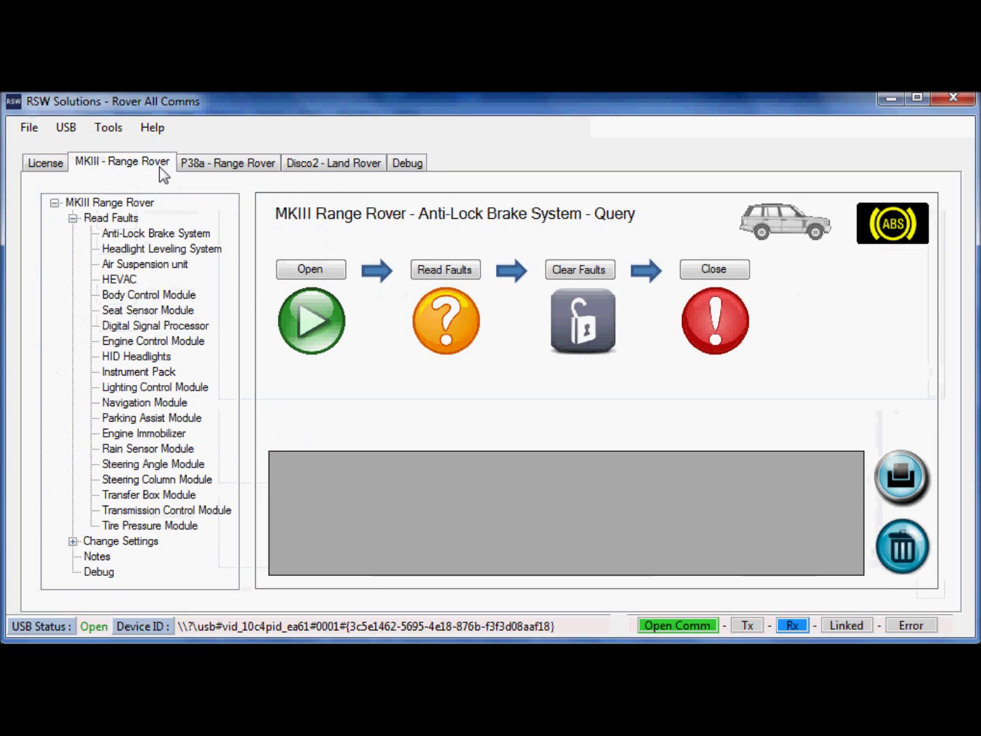
Read and clear the Anti-Lock Brake System faults and close its communication
click(465, 273)
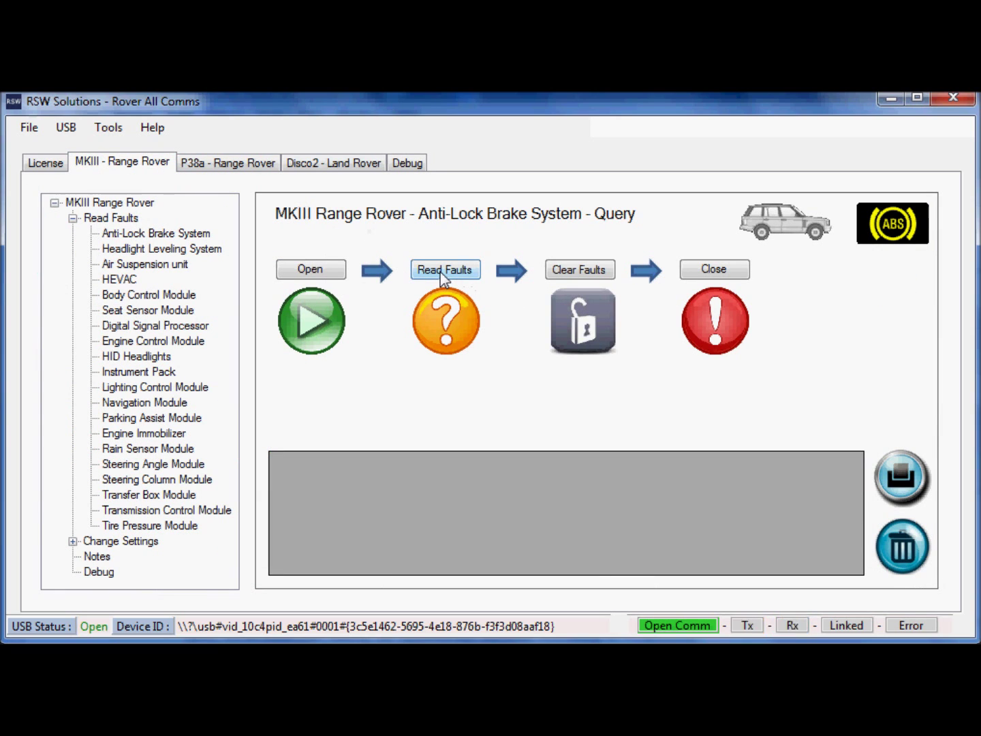
click(605, 270)
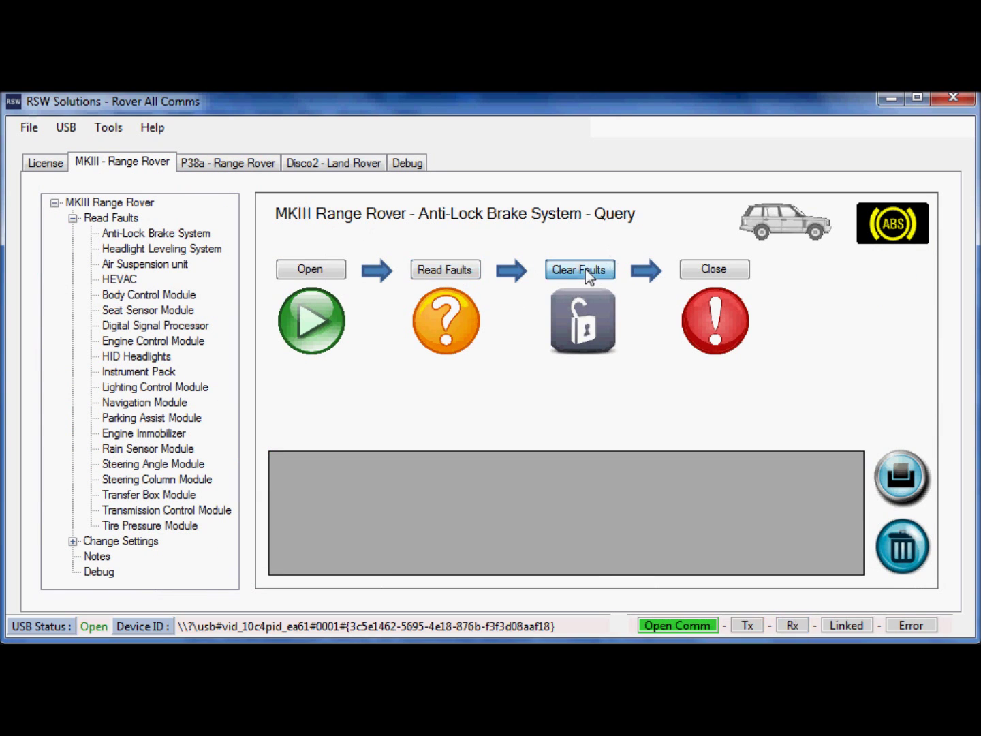
click(705, 272)
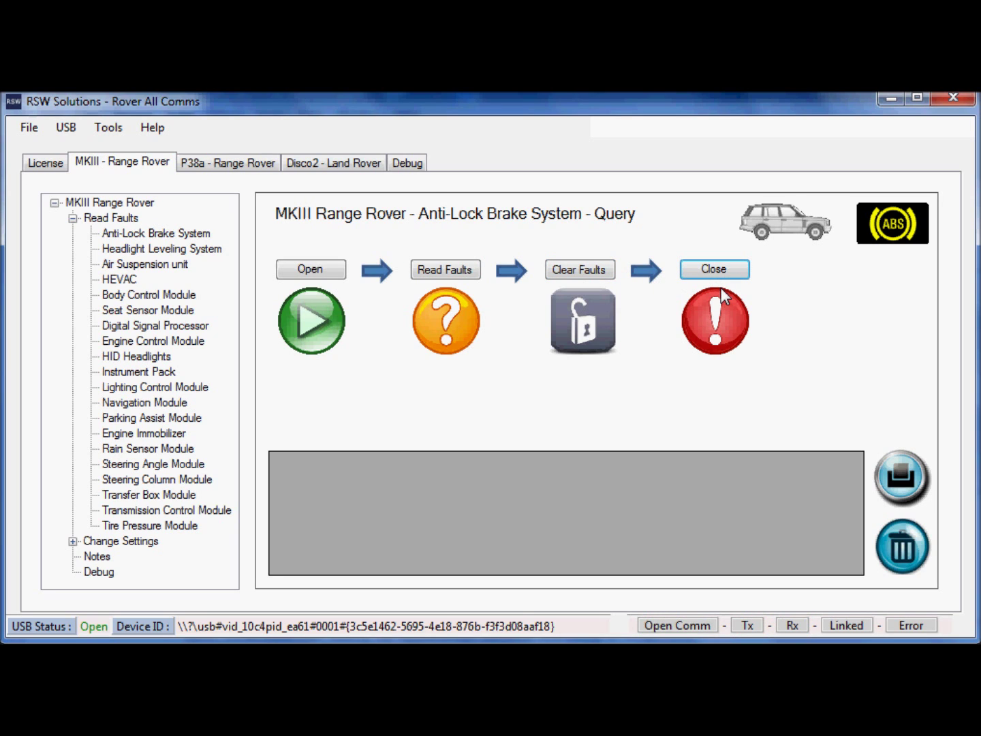
Examine the earlier entries in the transmit and receive logs of the debug section
click(408, 164)
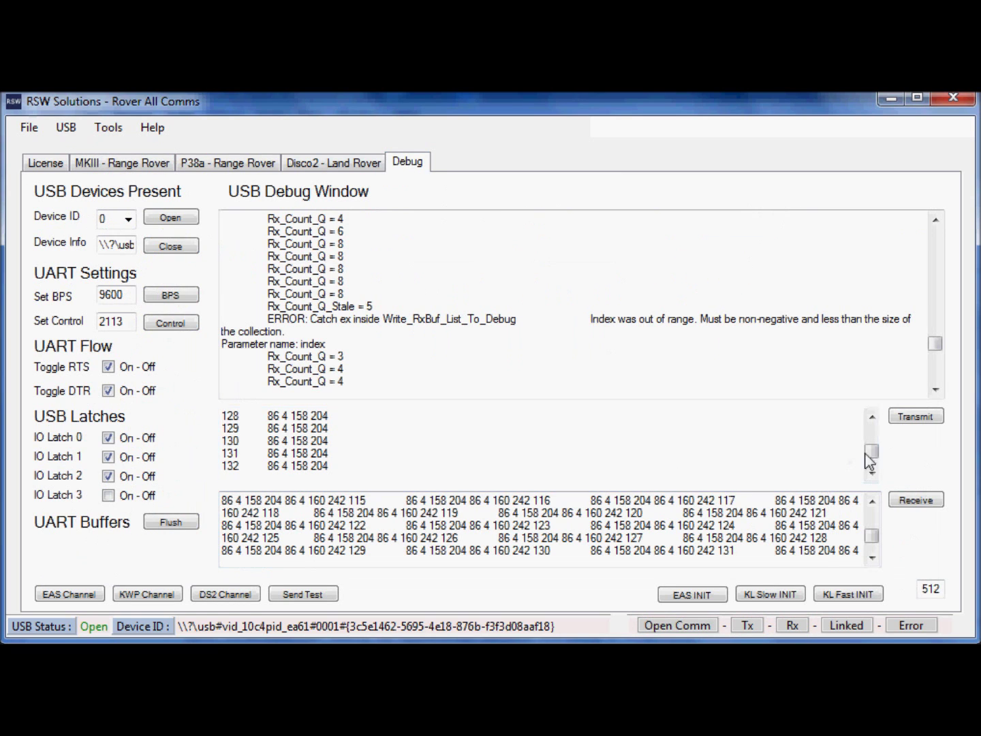
drag(869, 456, 869, 432)
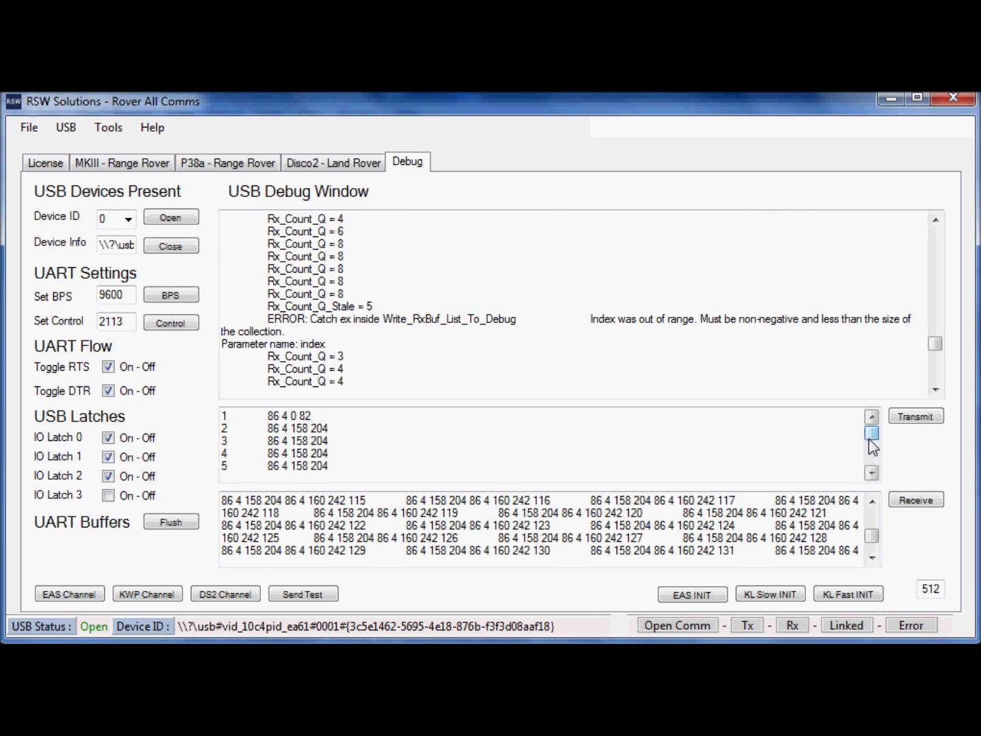
mouse_move(869, 534)
mouse_down()
mouse_move(870, 548)
mouse_move(873, 538)
mouse_up()
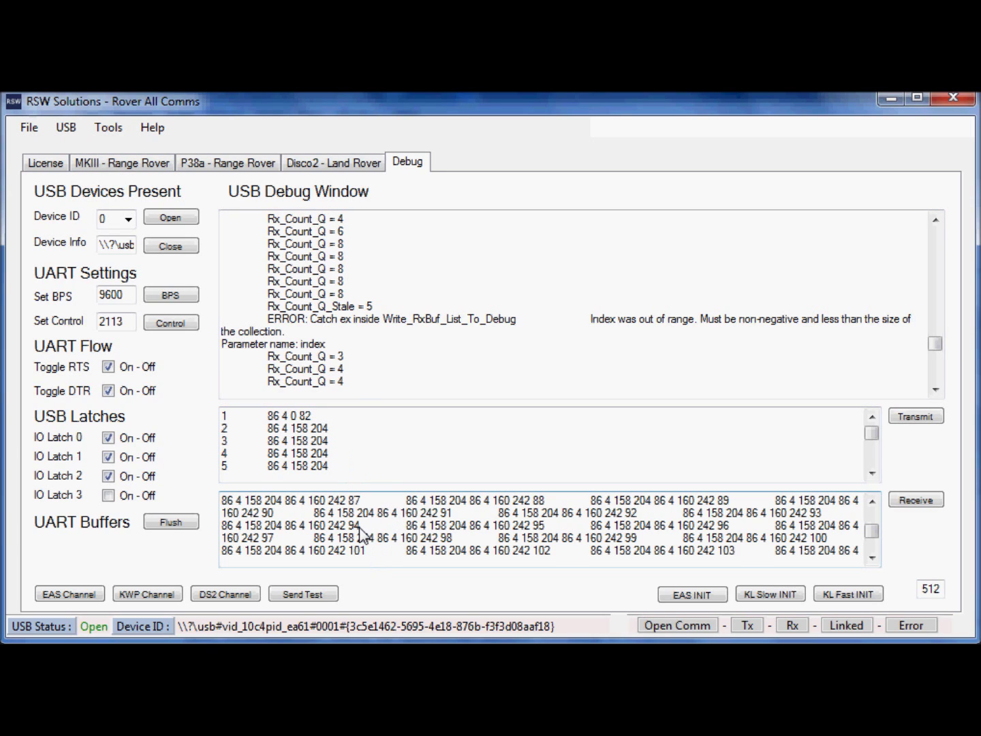
Reopen the Anti-Lock Brake System communication, check the P38a, Disco2 and debug pages while it runs, and close it
click(120, 163)
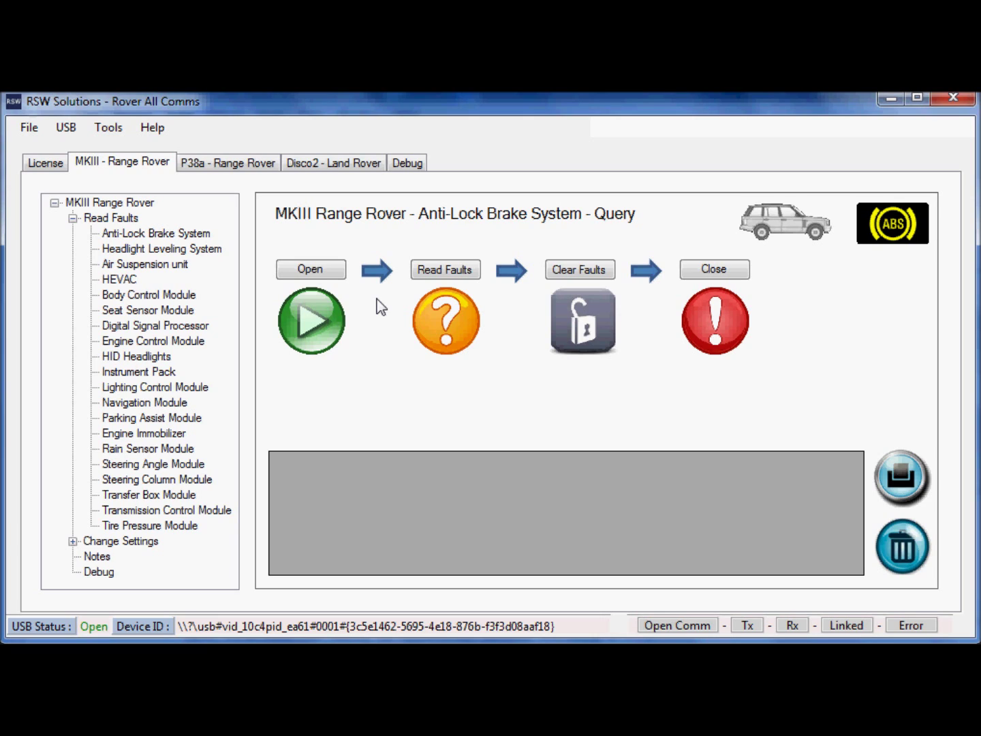
click(328, 274)
click(237, 169)
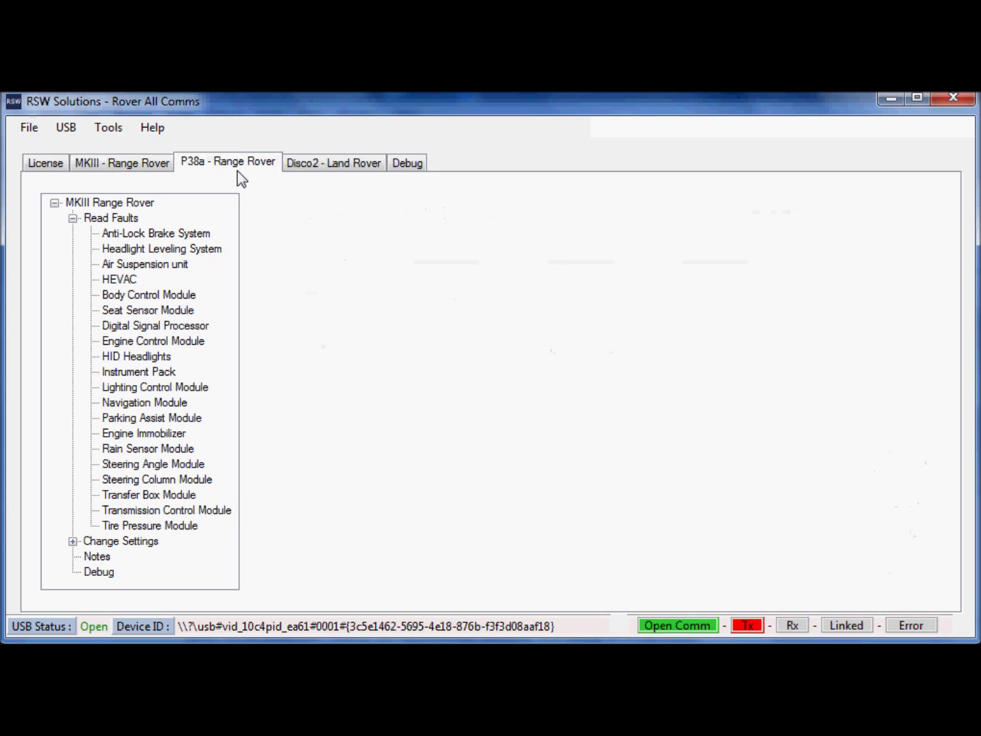
click(293, 171)
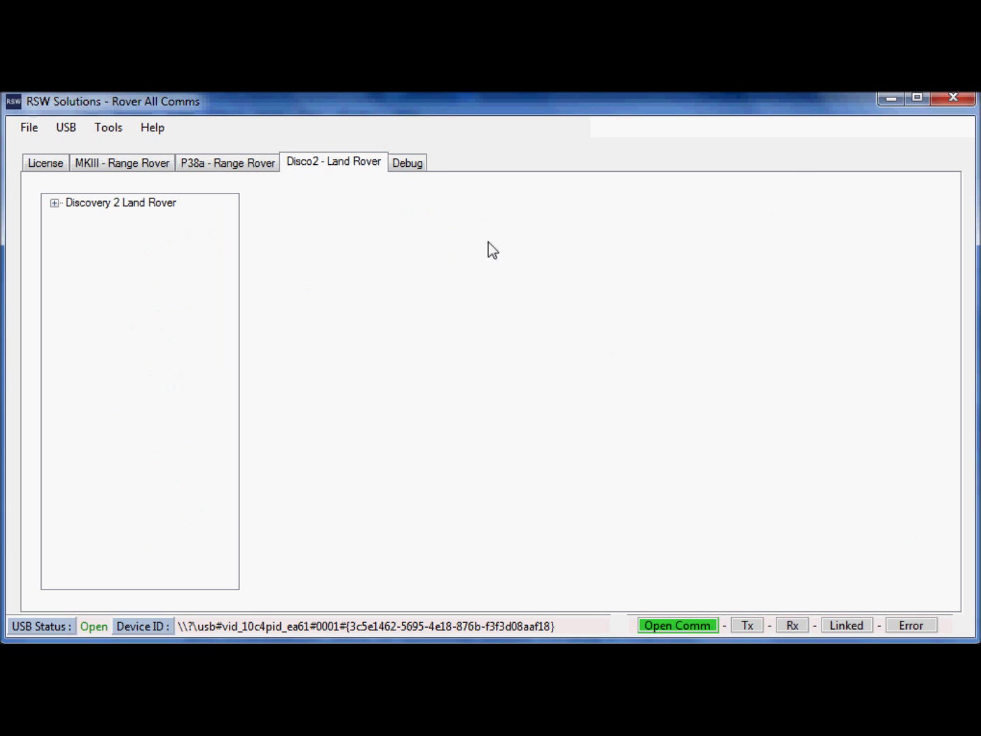
click(409, 167)
click(138, 163)
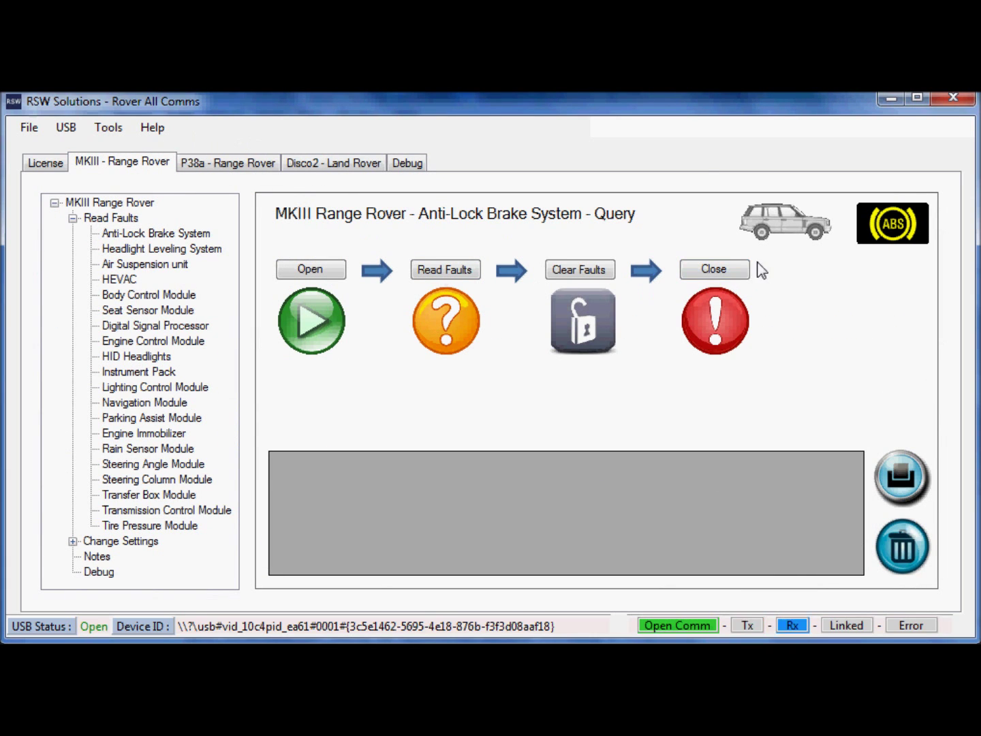
click(734, 270)
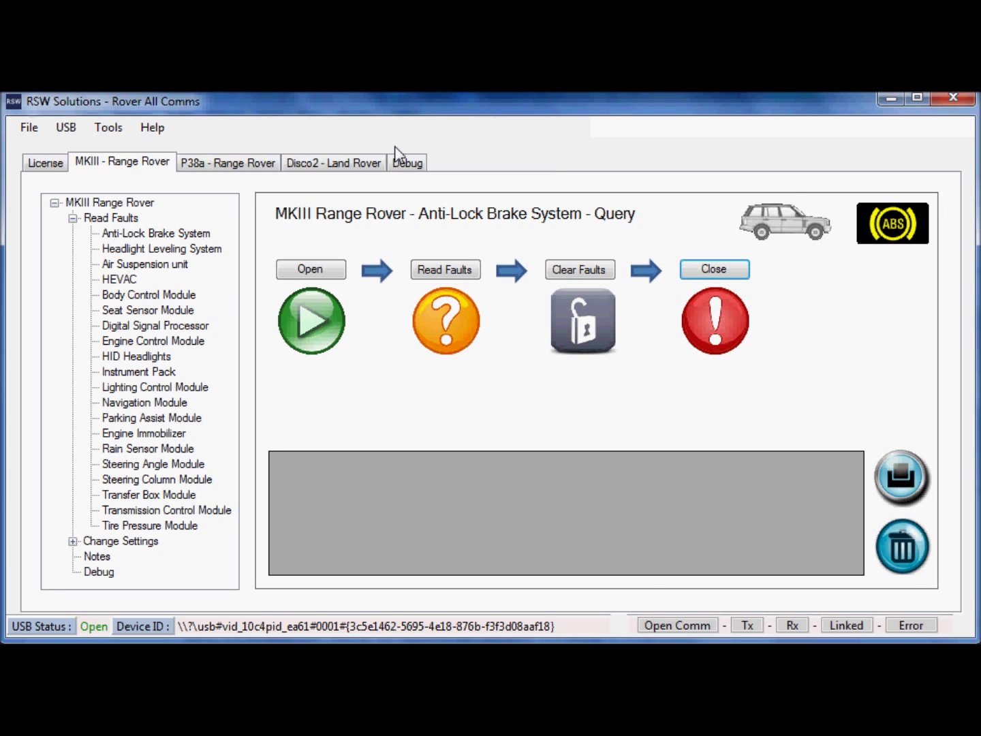
Examine the receive log of the latest Anti-Lock Brake System session in the debug section
click(408, 163)
drag(498, 507, 656, 545)
click(606, 543)
click(655, 545)
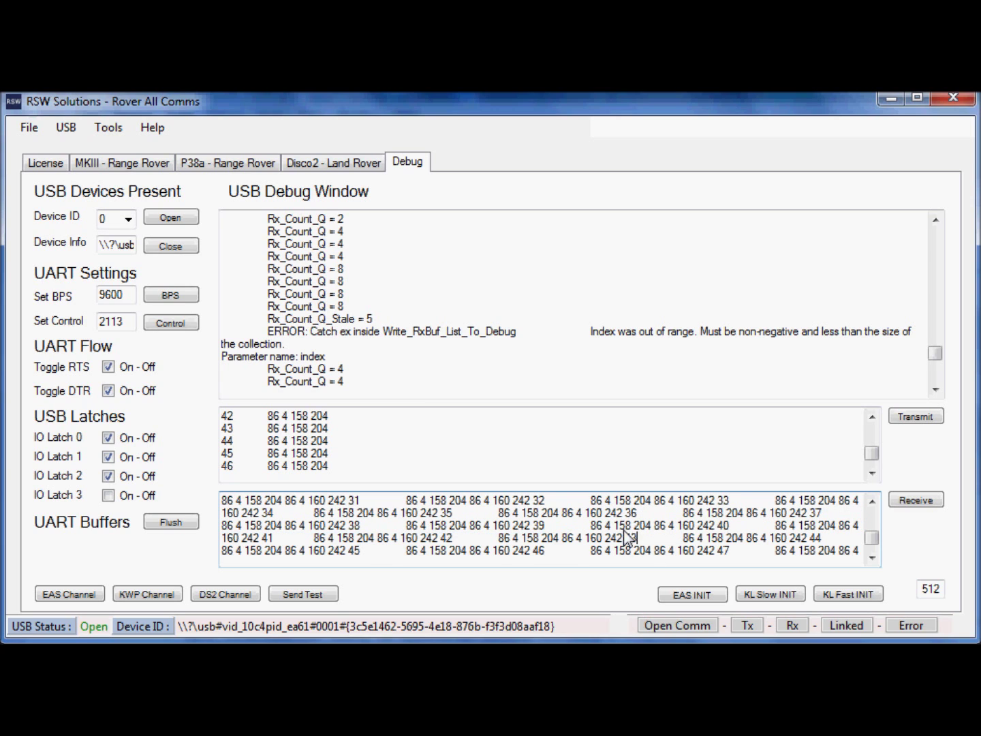
Show all potential fault codes for the MKIII Anti-Lock Brake System and select the "ABS return pump." entry
click(108, 163)
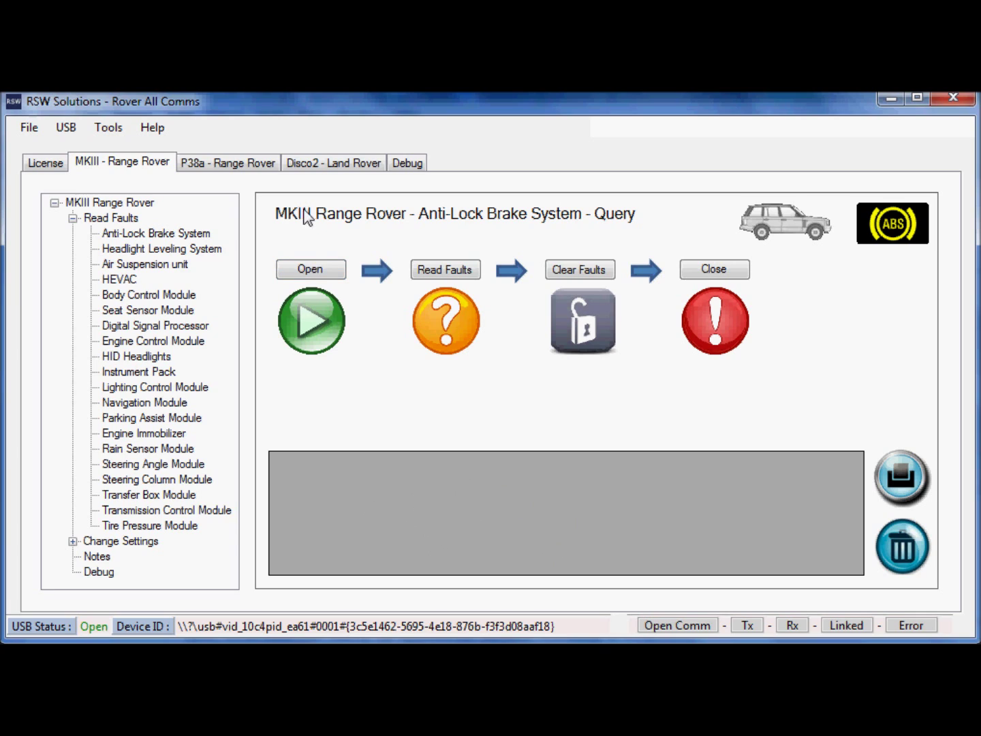
click(119, 128)
click(119, 128)
click(113, 129)
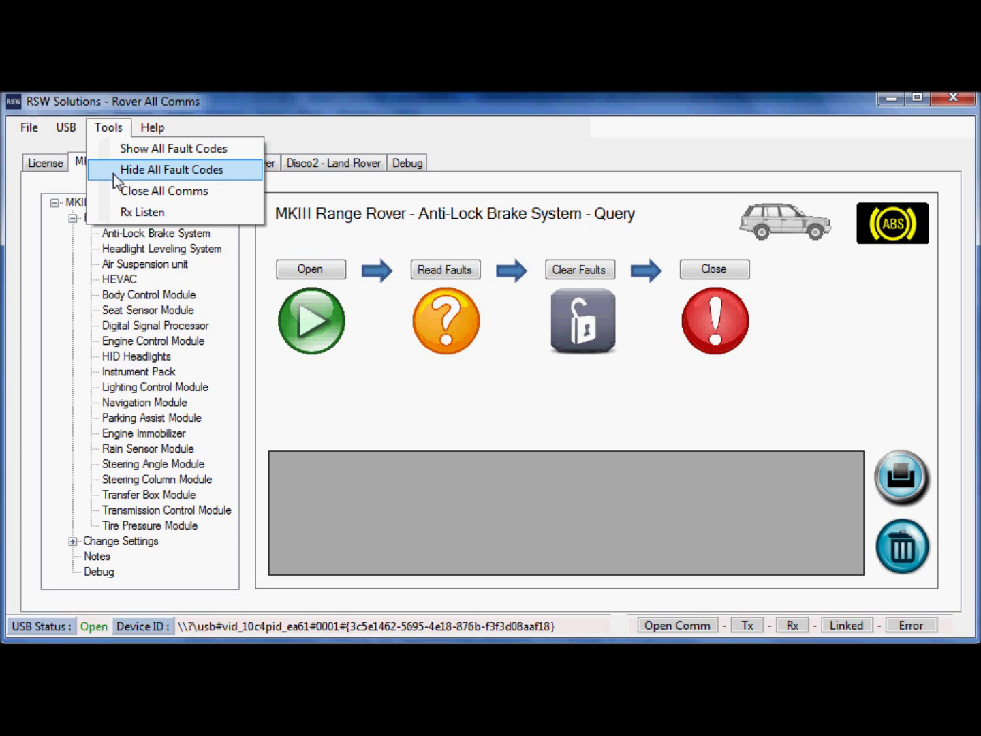
click(115, 149)
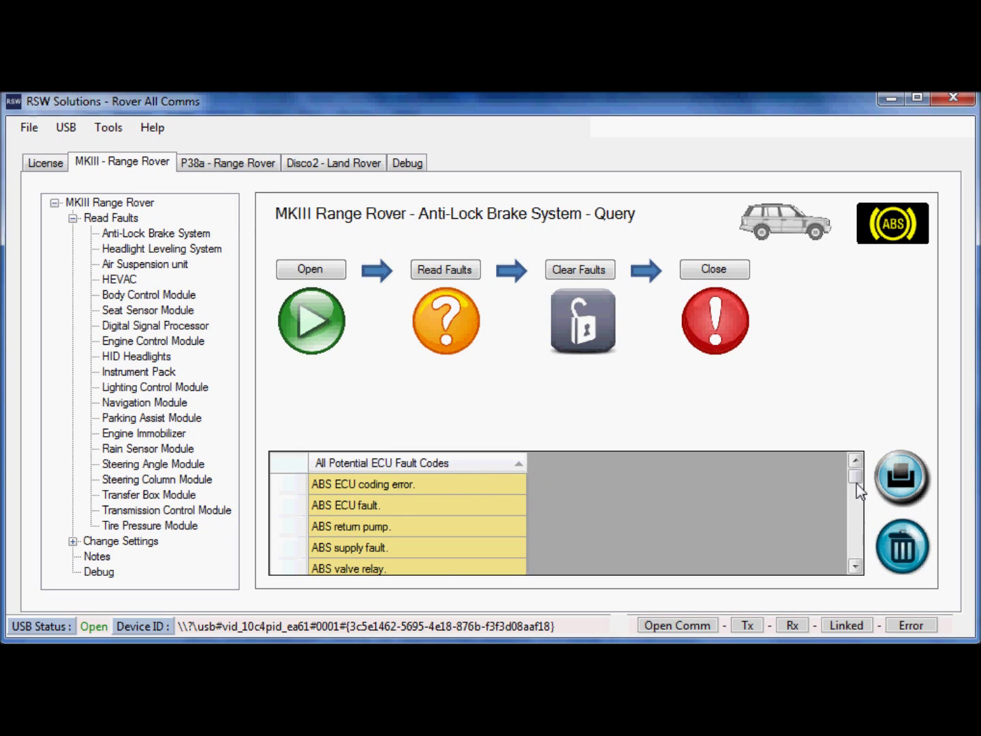
mouse_move(855, 479)
mouse_down()
mouse_move(855, 556)
mouse_move(860, 473)
mouse_up()
click(364, 507)
click(372, 528)
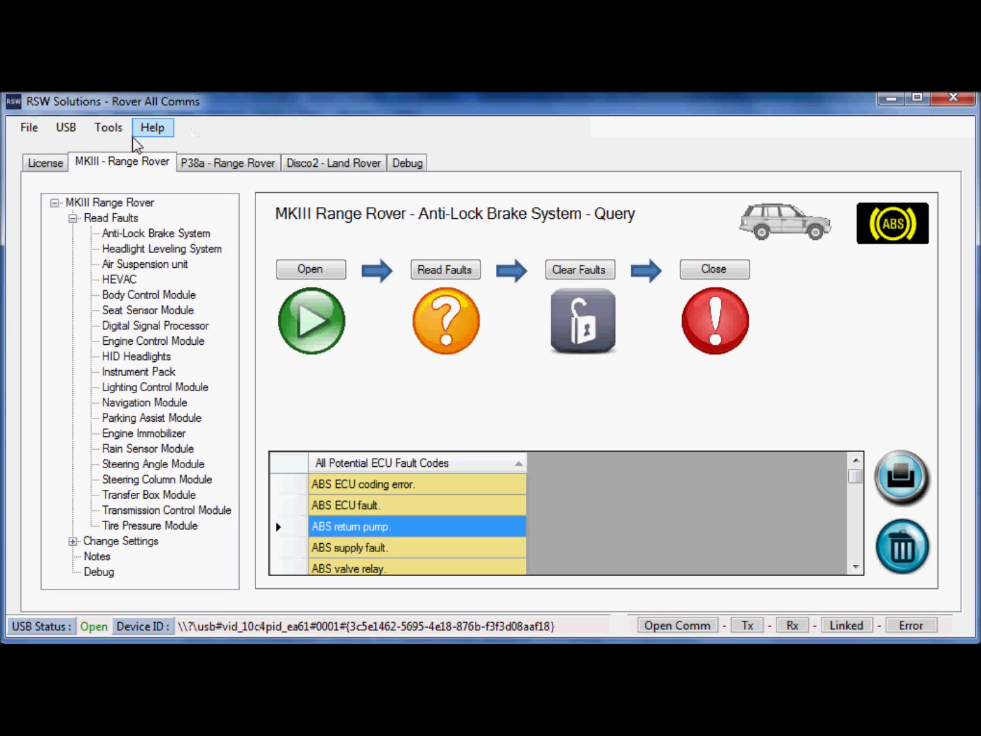
Hide all fault codes of the MKIII Anti-Lock Brake System and show them again
click(109, 128)
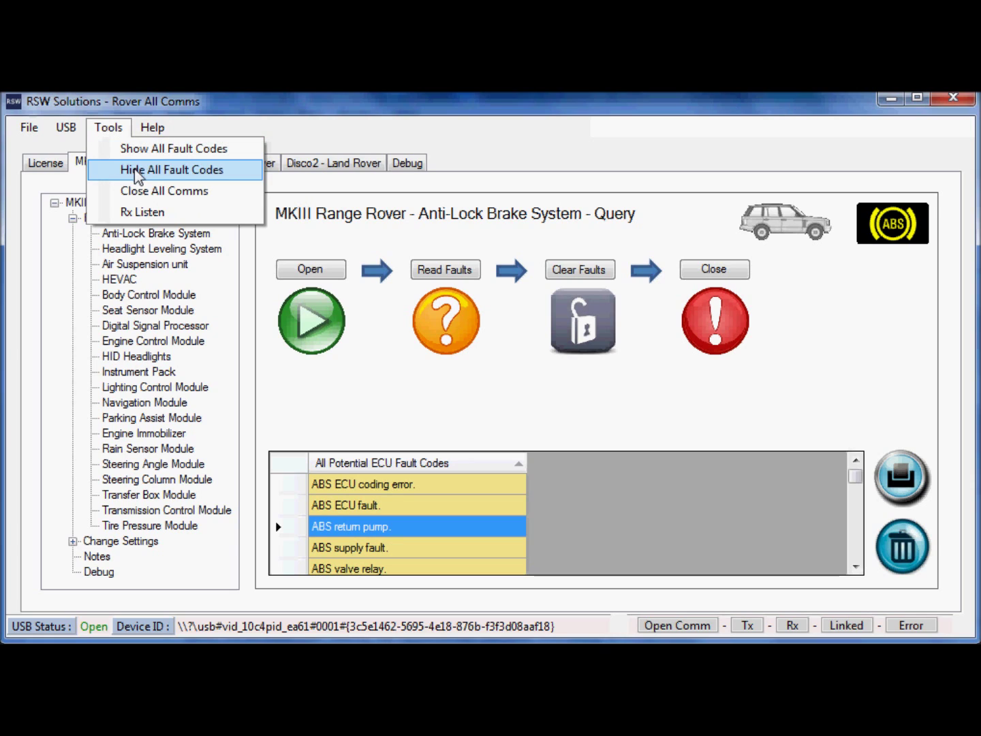
click(180, 172)
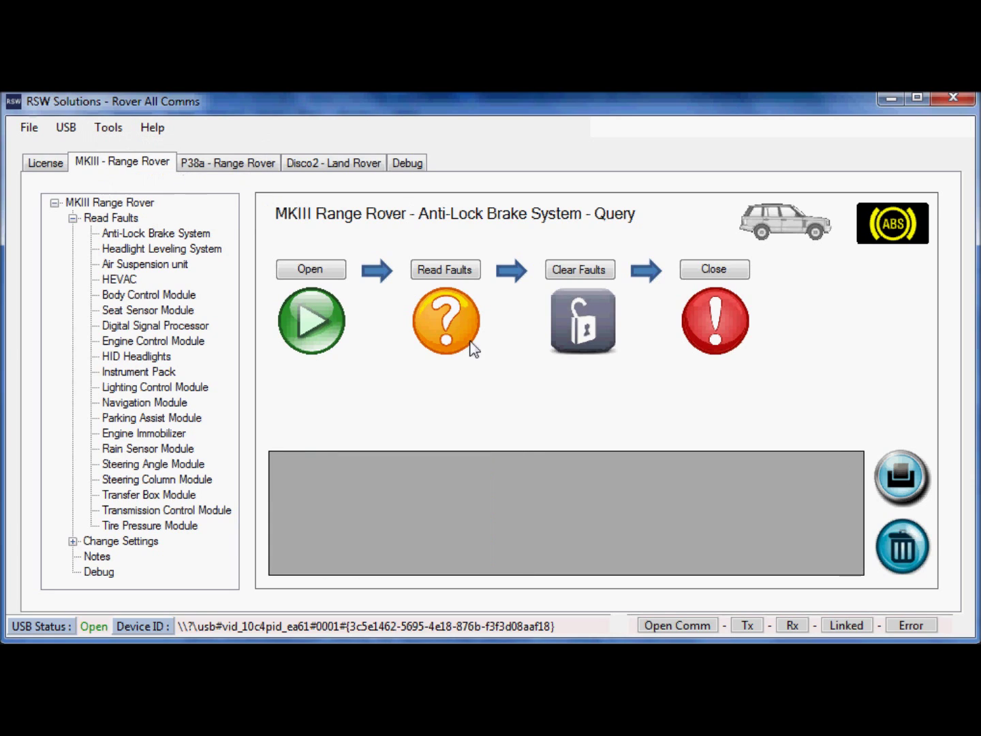
click(109, 129)
click(127, 151)
Look through the potential fault codes of the MKIII Body Control, Seat Sensor and Engine Control modules, and hide all fault codes
click(120, 297)
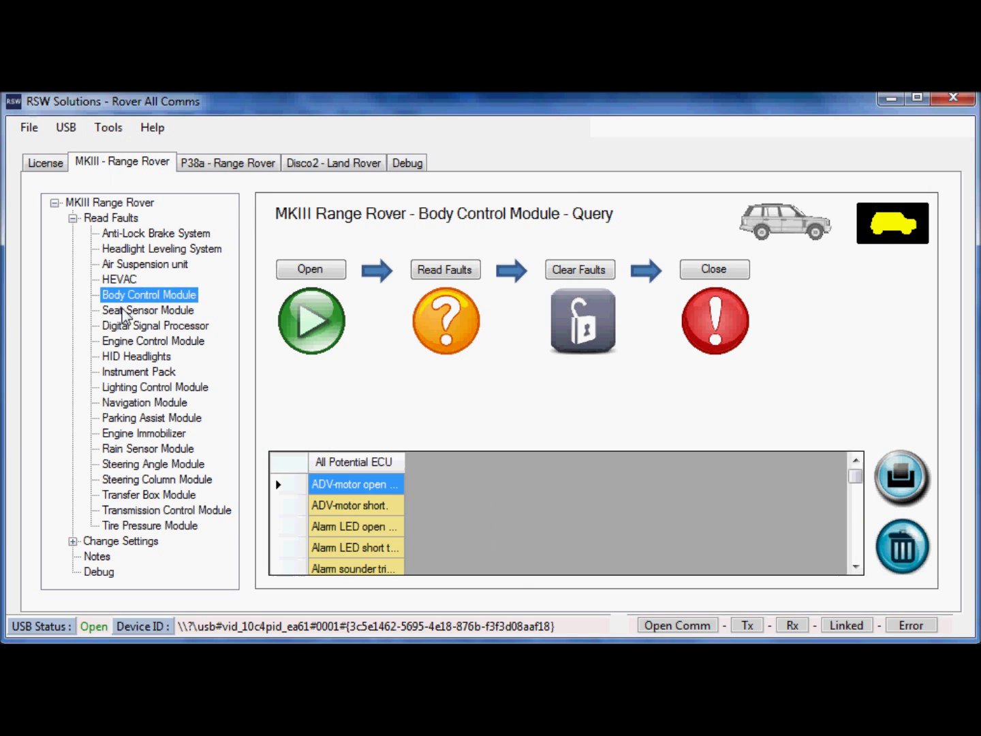
click(125, 312)
click(125, 341)
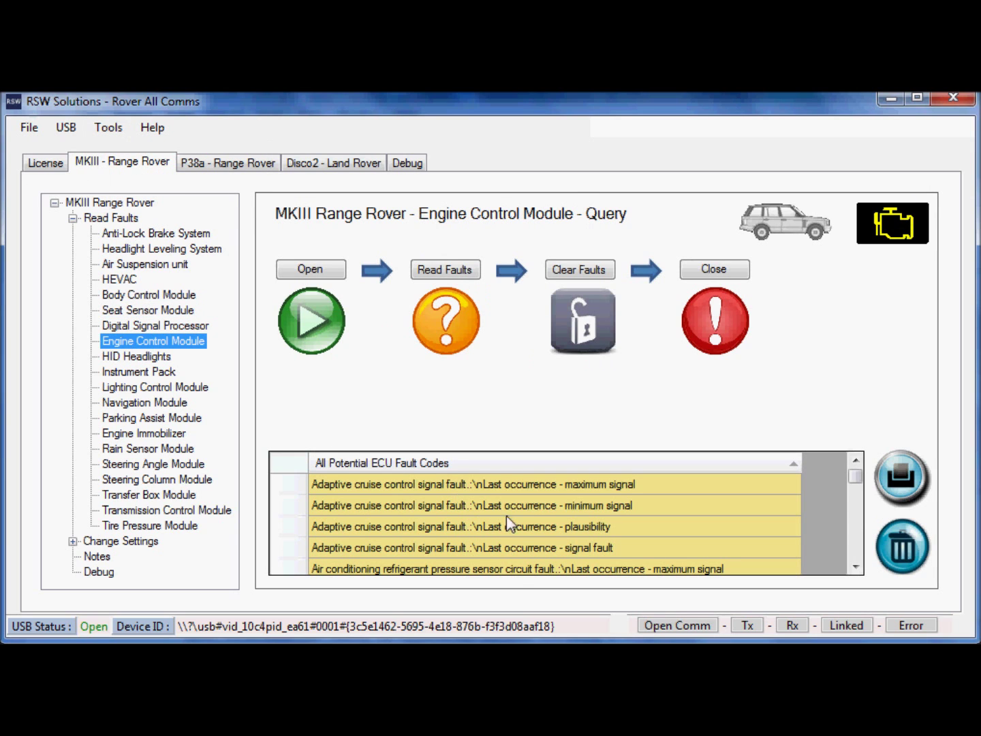
drag(856, 478, 861, 545)
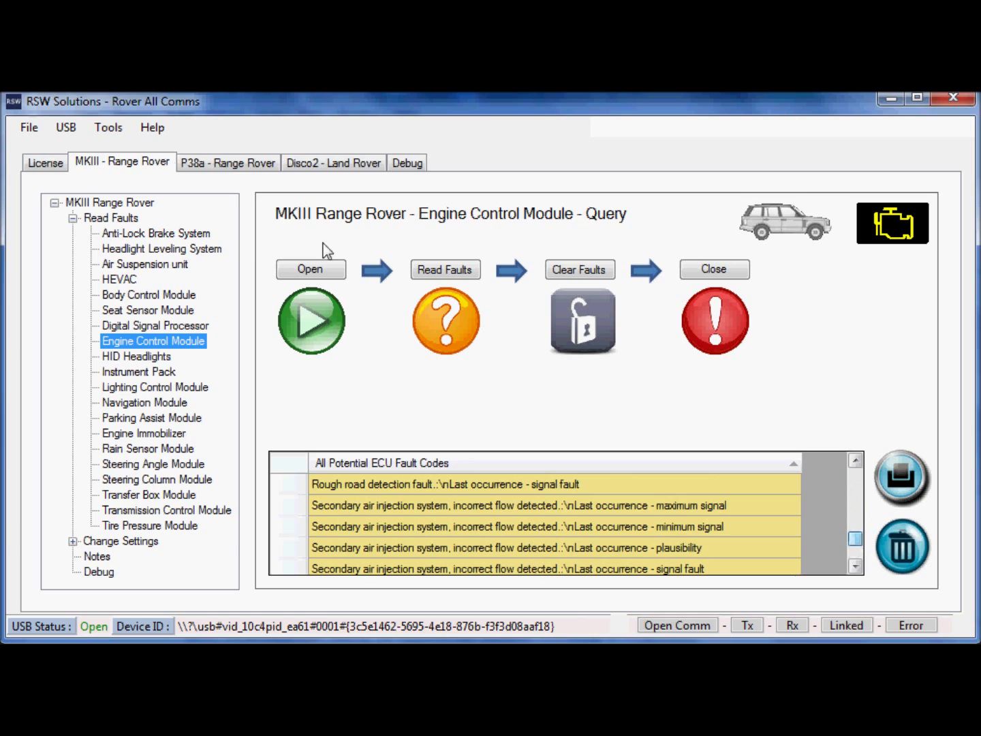
click(118, 130)
click(136, 169)
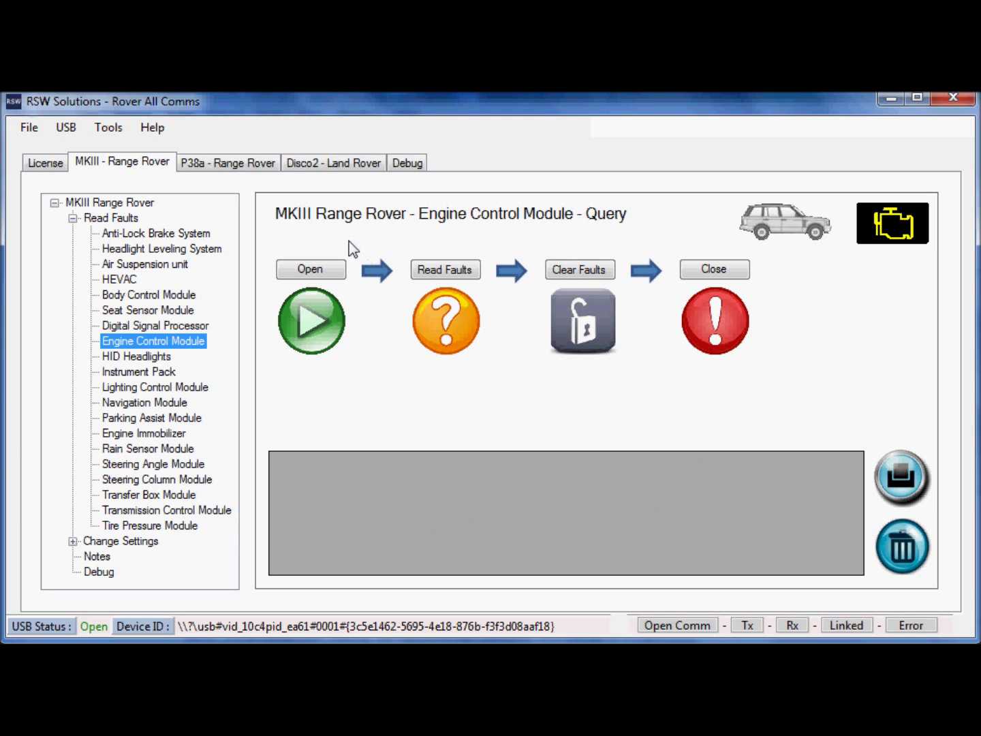
Expand the P38a Range Rover's Read Faults list and open the query page of its Anti-Lock Braking System
click(248, 163)
click(55, 203)
click(73, 218)
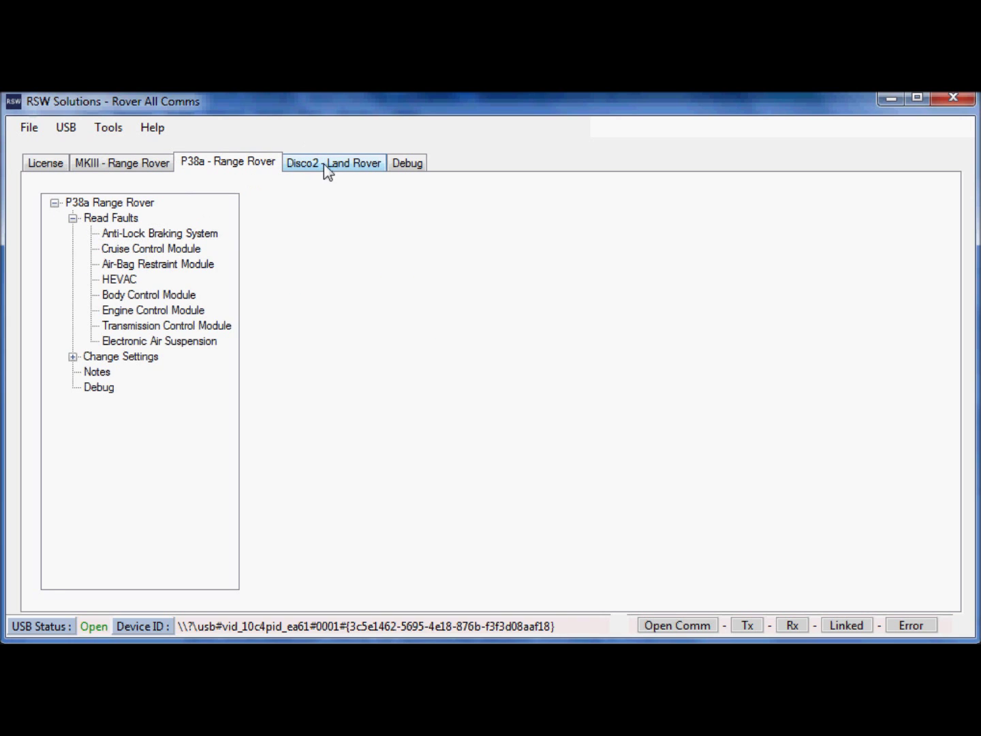
click(147, 249)
click(156, 236)
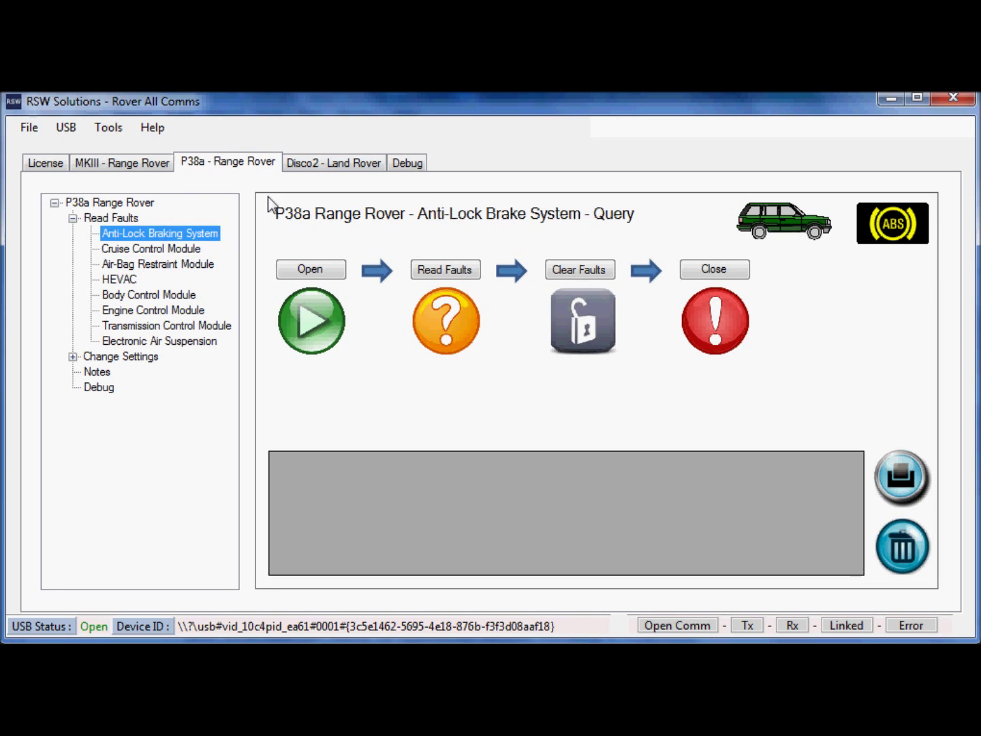
Expand the Discovery 2 Land Rover's Read Faults list and open the query page of its Anti-Lock Braking System
click(303, 164)
click(54, 204)
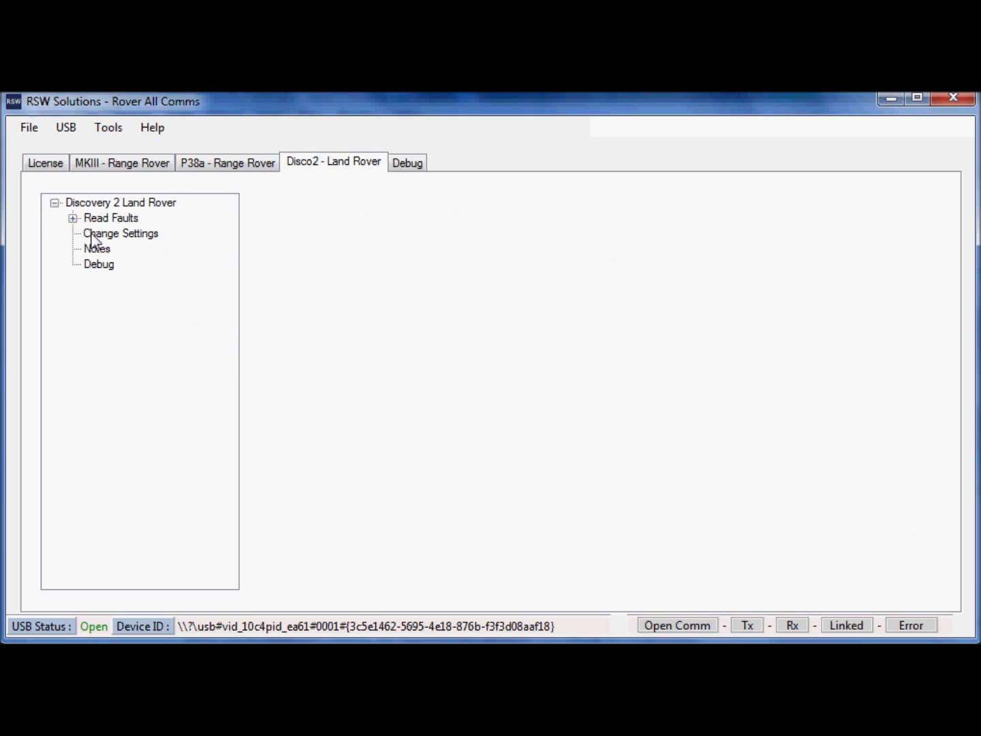
click(72, 217)
click(116, 234)
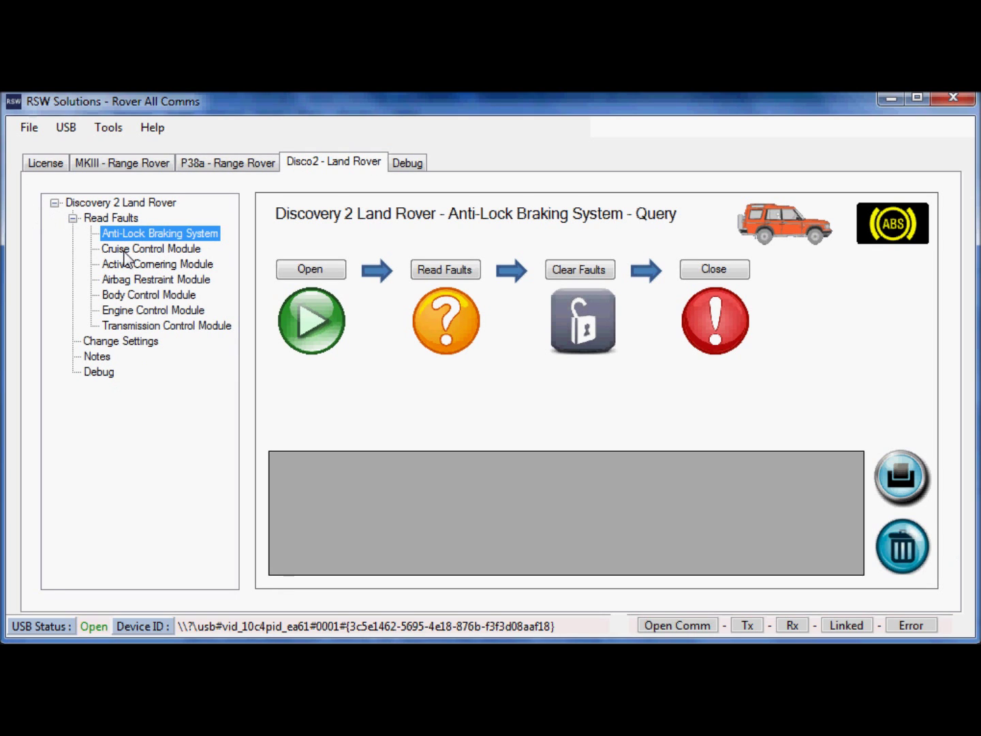